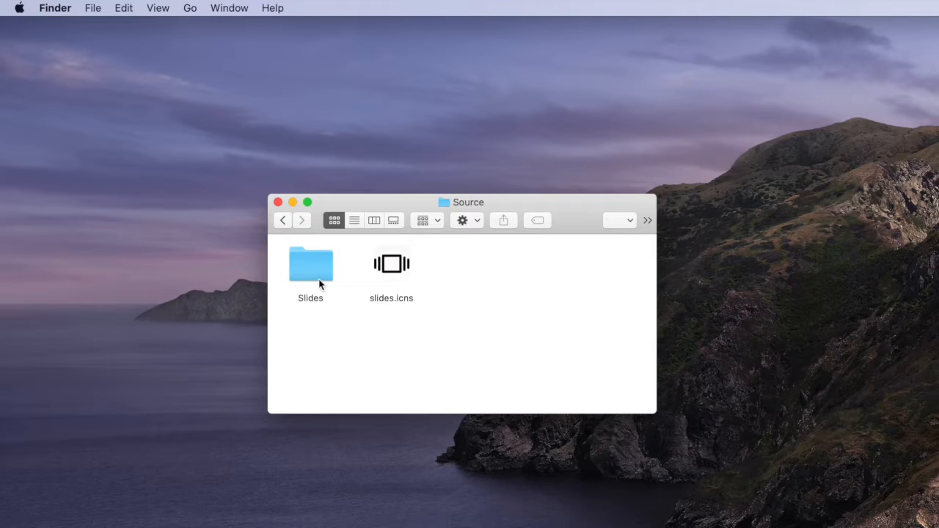
Step: Browse the Slides images in the Source folder, then return to the Slide Show folder
double_click(313, 271)
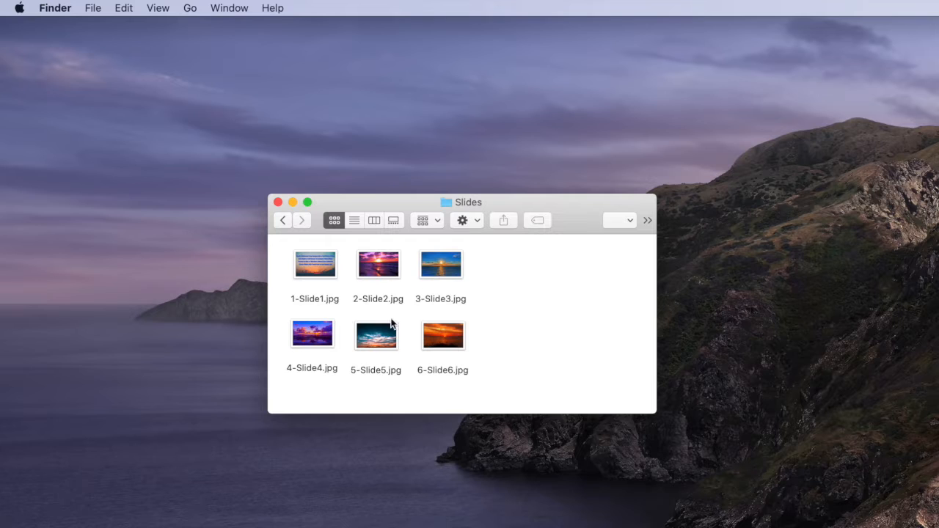
click(283, 220)
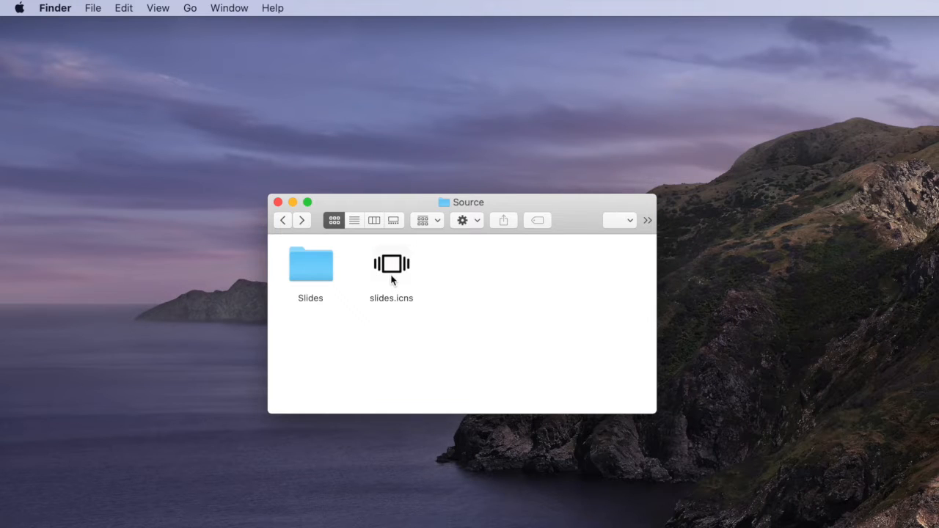
click(285, 221)
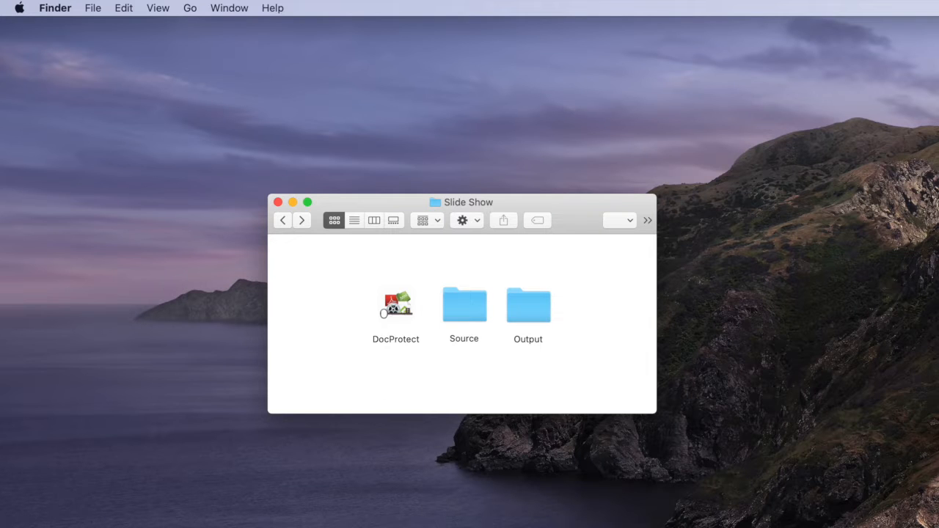
Step: Open DocProtect and review the Slide Show record's Main and Options settings
double_click(396, 305)
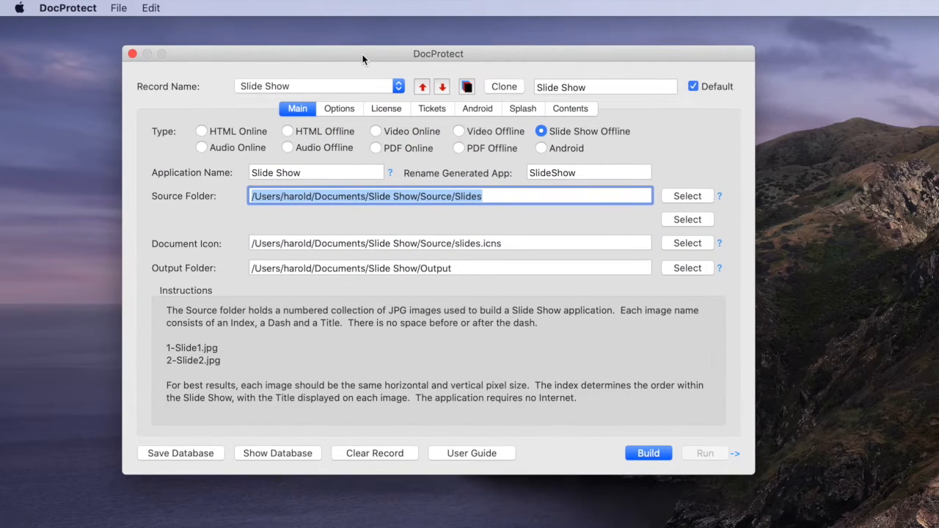
click(254, 86)
click(254, 86)
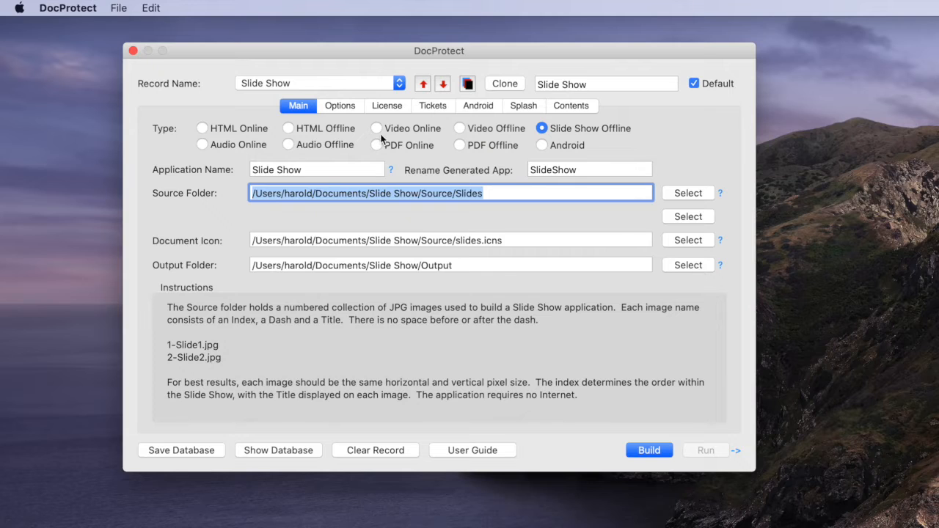
click(339, 106)
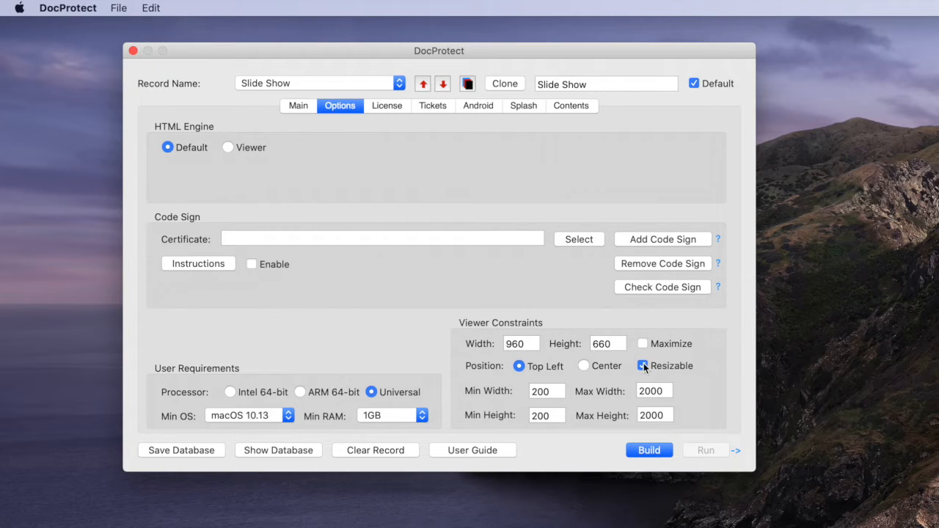
Step: Build the Slide Show Offline application from the Main settings
click(292, 109)
click(640, 451)
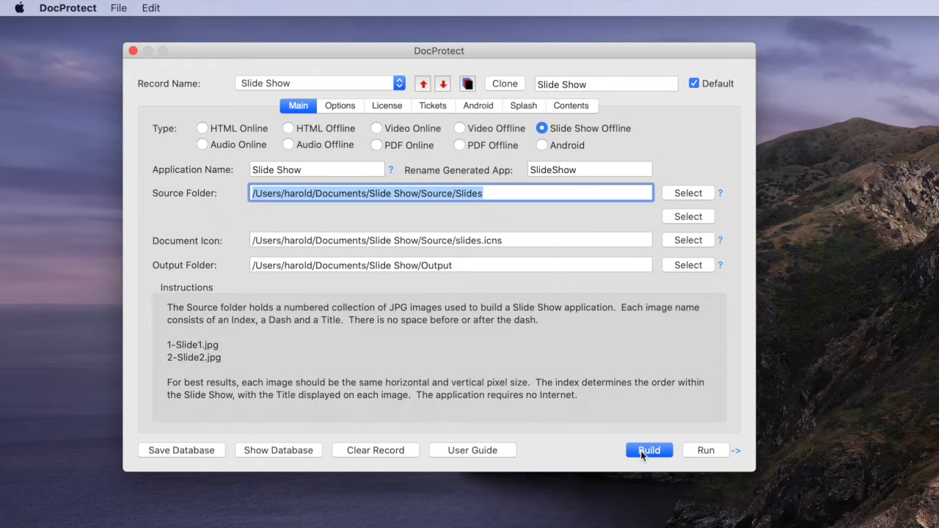
Step: Open the output folder and launch the built SlideShow app
click(736, 451)
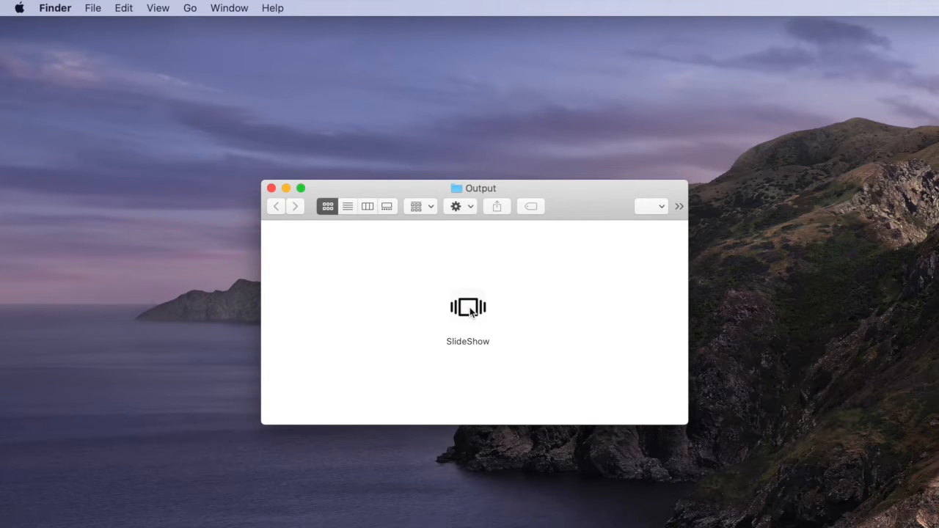
double_click(471, 311)
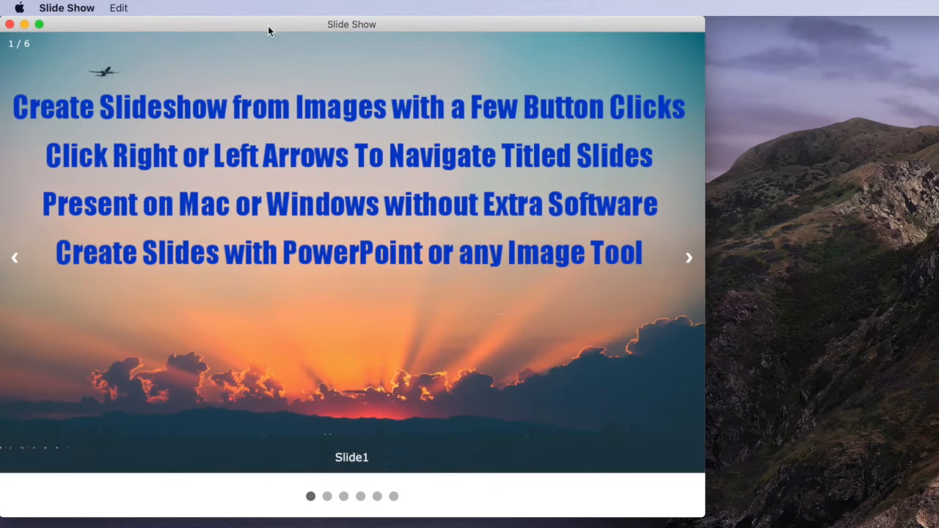
Step: Navigate through the slideshow's slides using the arrows and the slide dots
drag(269, 29, 382, 30)
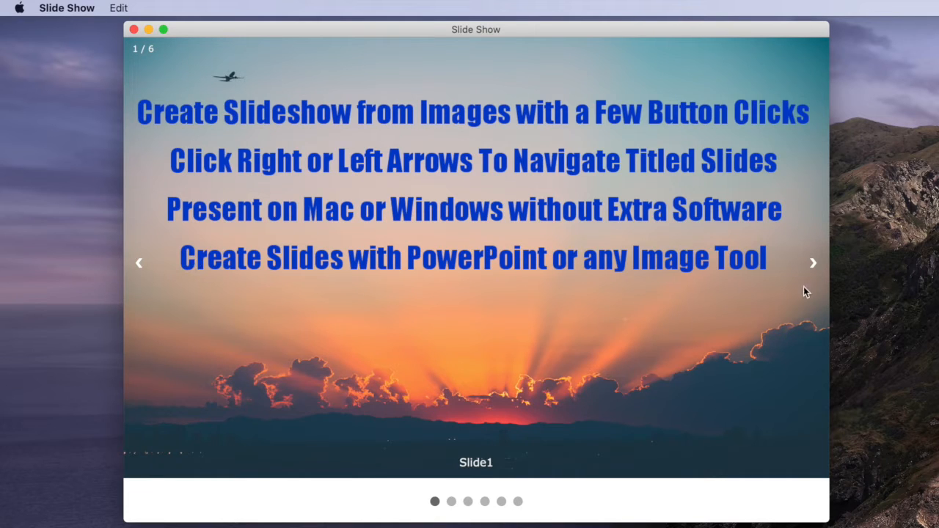
click(811, 261)
click(811, 262)
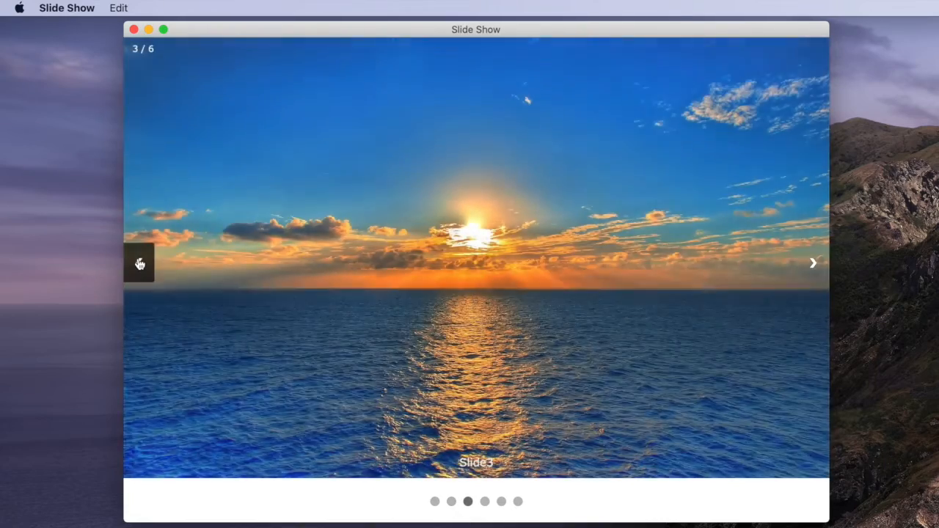
click(139, 263)
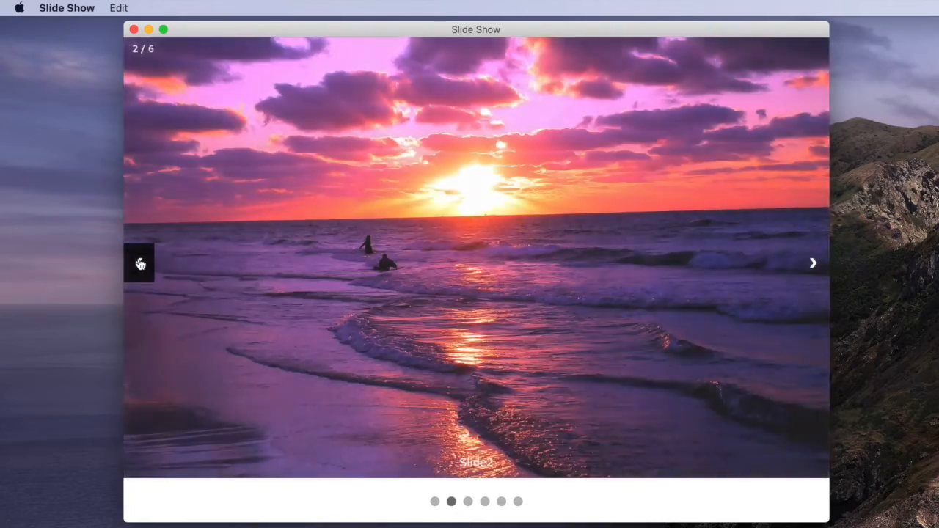
click(140, 263)
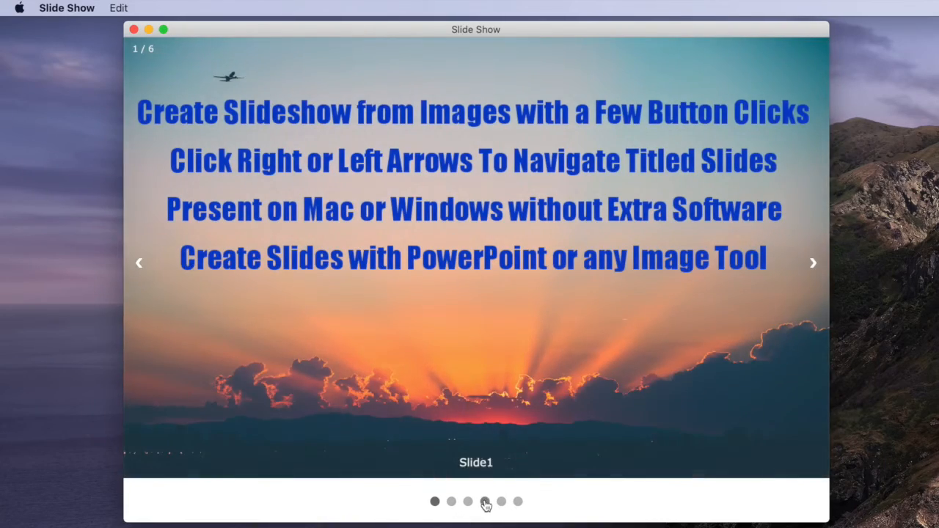
click(485, 502)
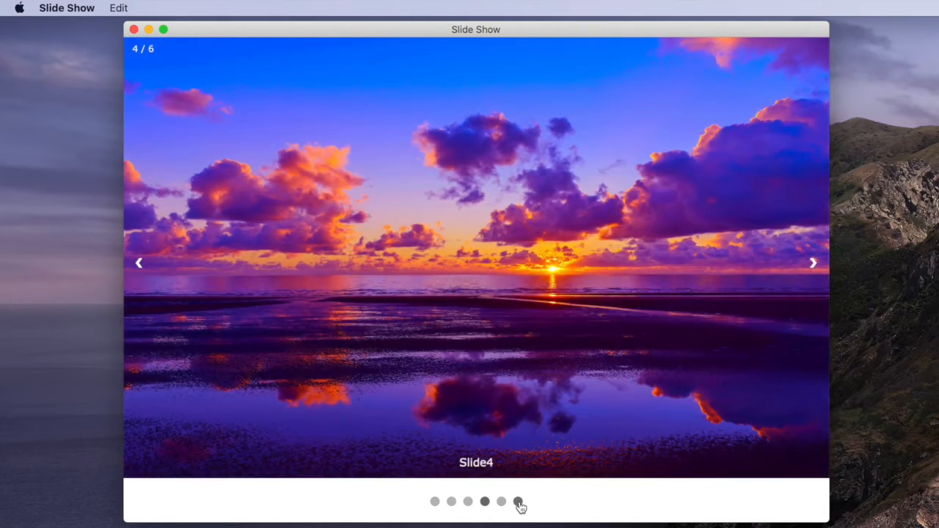
click(518, 502)
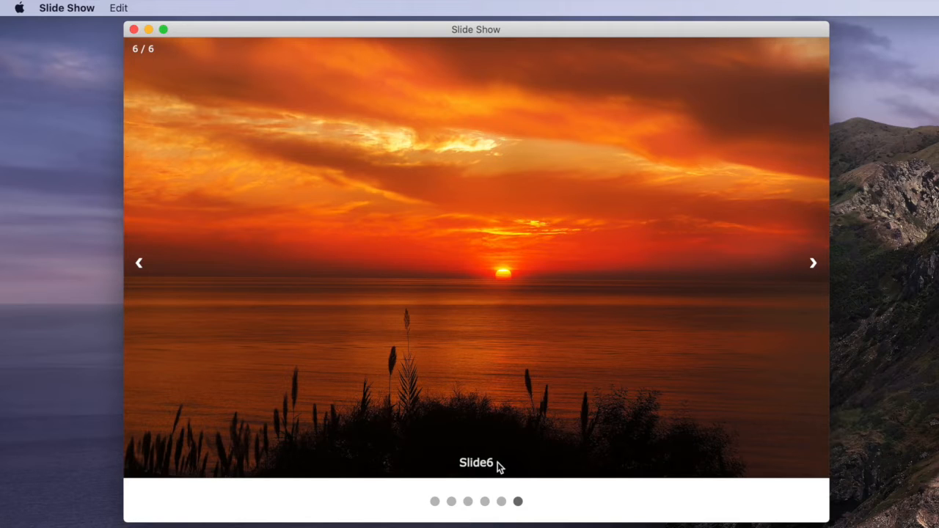
Step: Close the slideshow app and the Output folder window
click(134, 30)
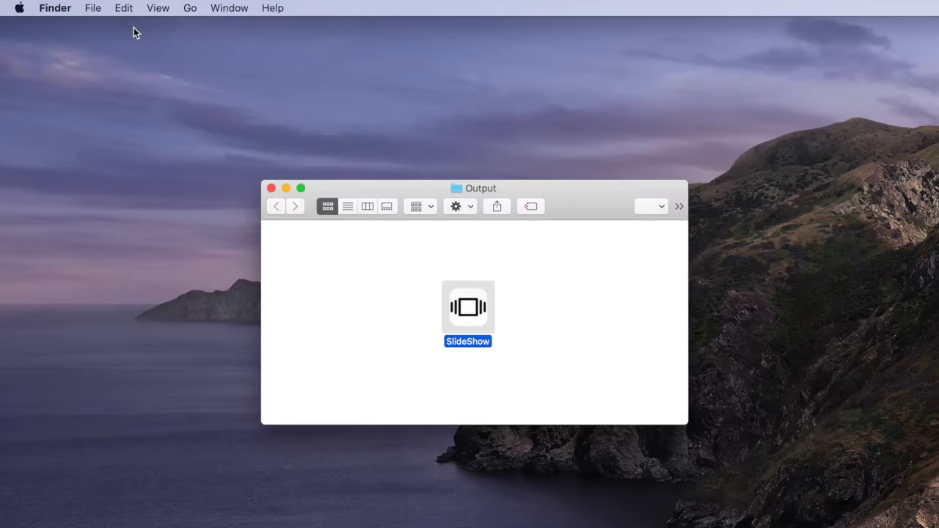
click(397, 266)
click(271, 188)
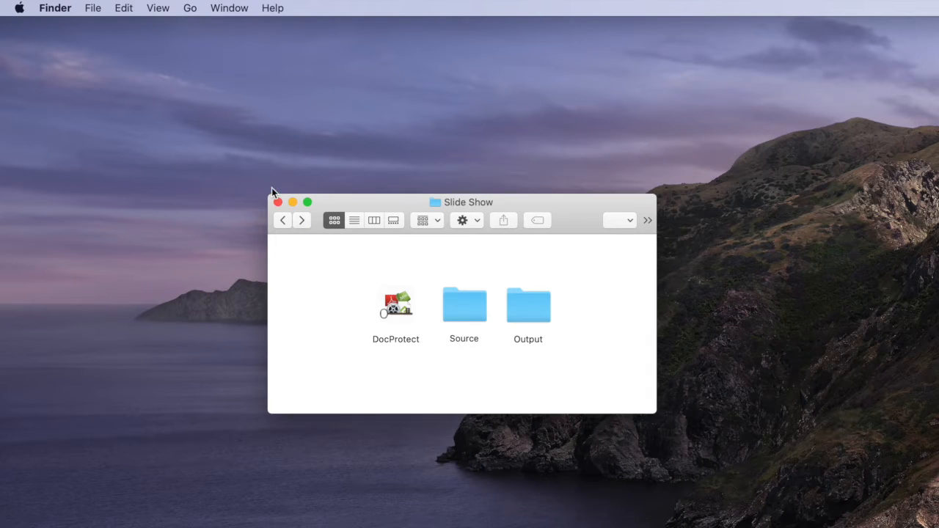
Step: Open the Slides folder inside the Source folder
double_click(460, 303)
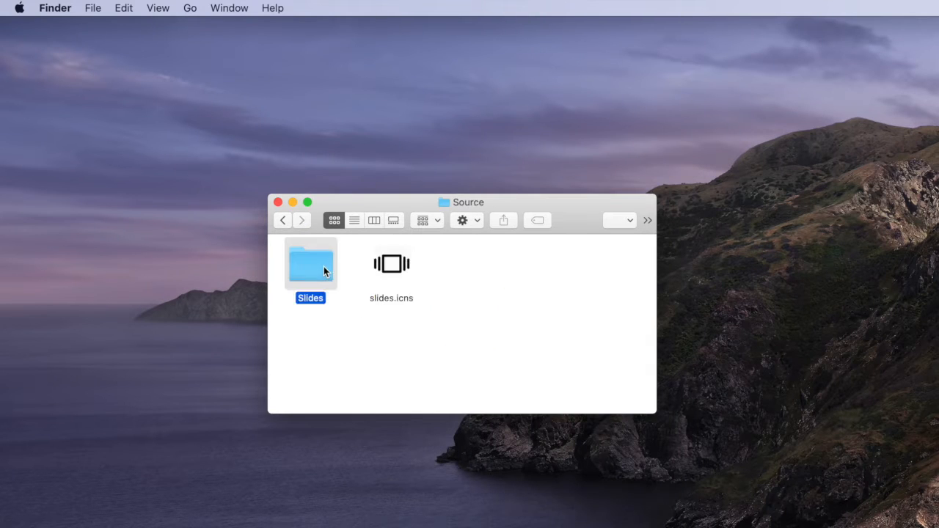
double_click(323, 266)
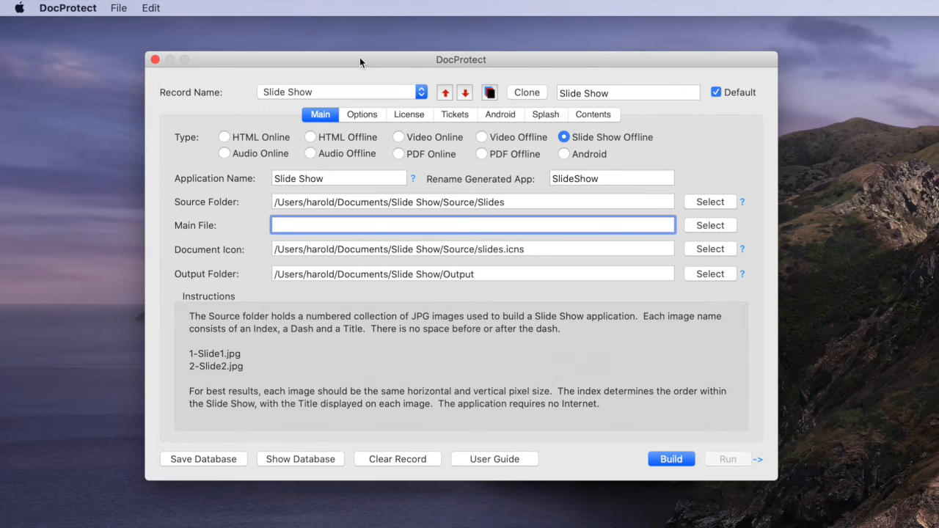
Step: Set the record's license type to QL Try/Buy after trying the other QL license options
click(408, 115)
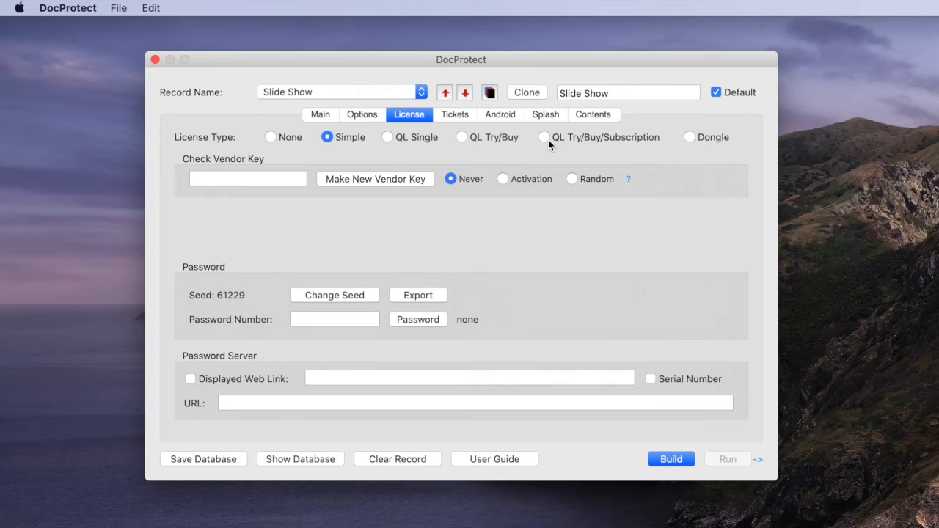
click(387, 138)
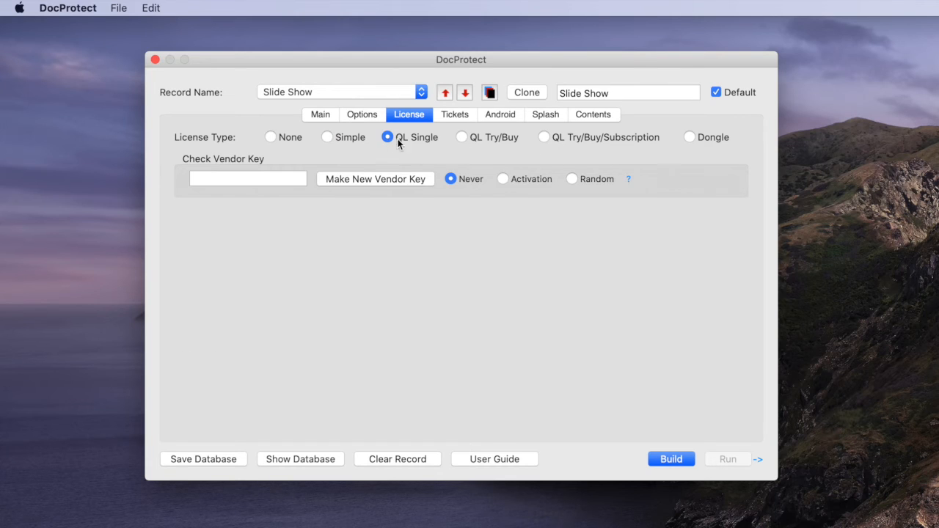
click(462, 138)
click(554, 141)
click(462, 139)
Step: Review the Tickets and Splash settings of the Slide Show record
click(450, 114)
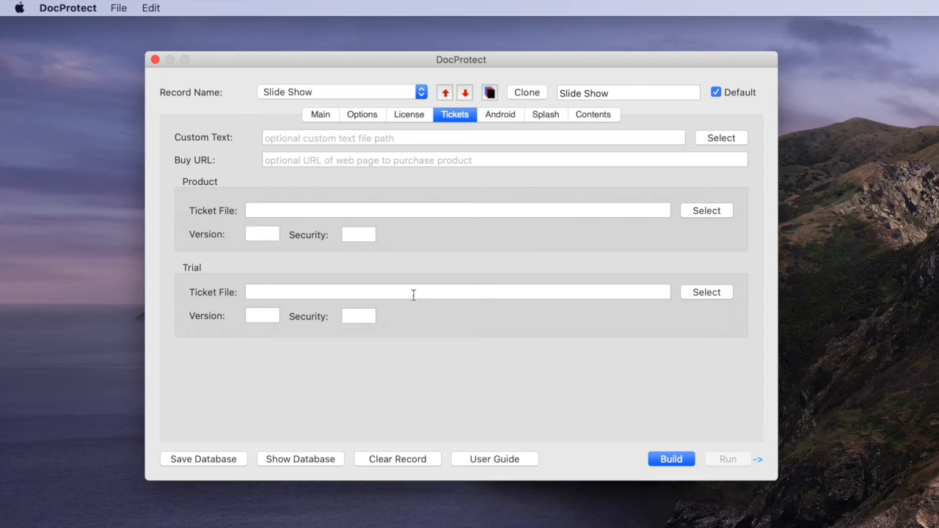
click(254, 211)
click(547, 115)
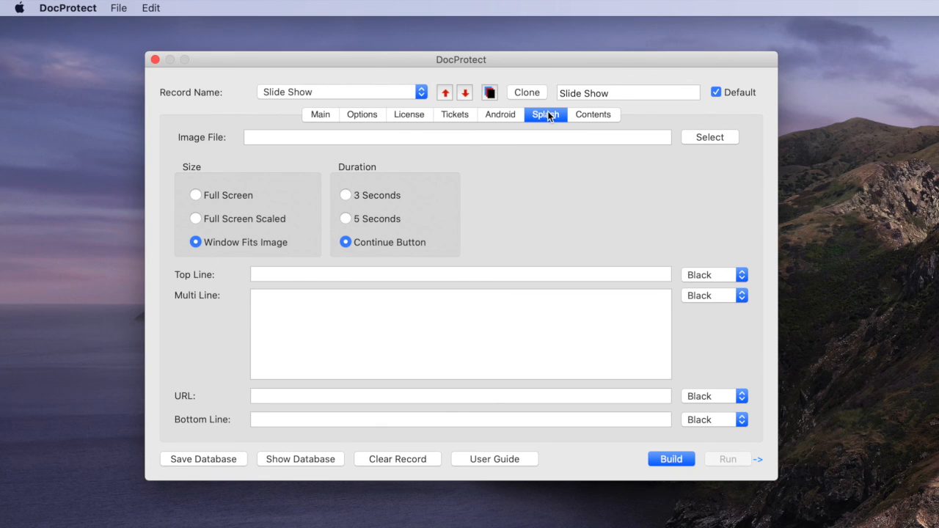